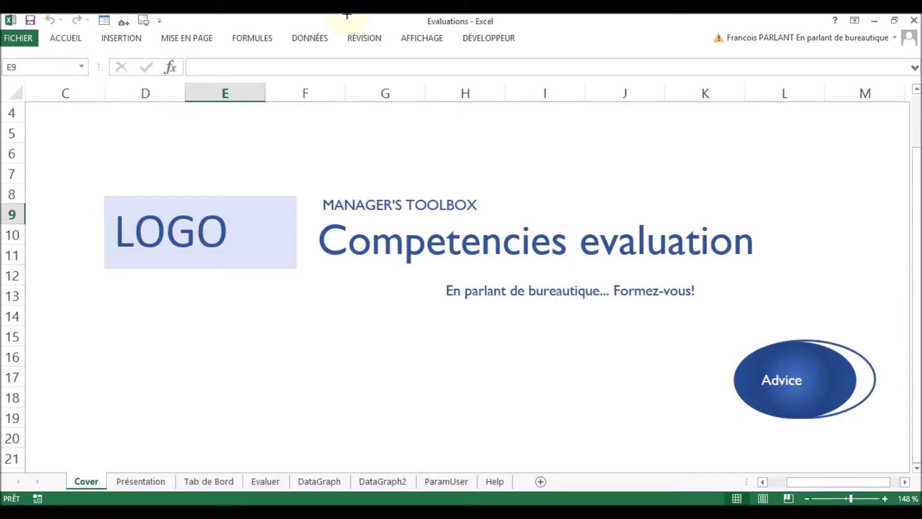
Use the Cover sheet's Advice shape to jump to the Présentation sheet with the viewing tips
{"action": "left_click", "coordinate": [773, 383]}
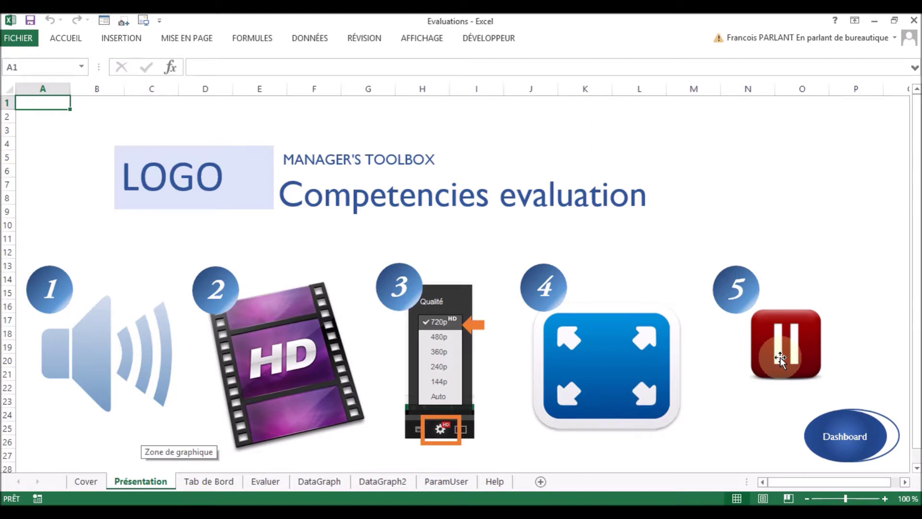
Show the Tab de Bord dashboard with Eval Reference 2015, 4 evaluations to do and 2 done
{"action": "left_click", "coordinate": [845, 438]}
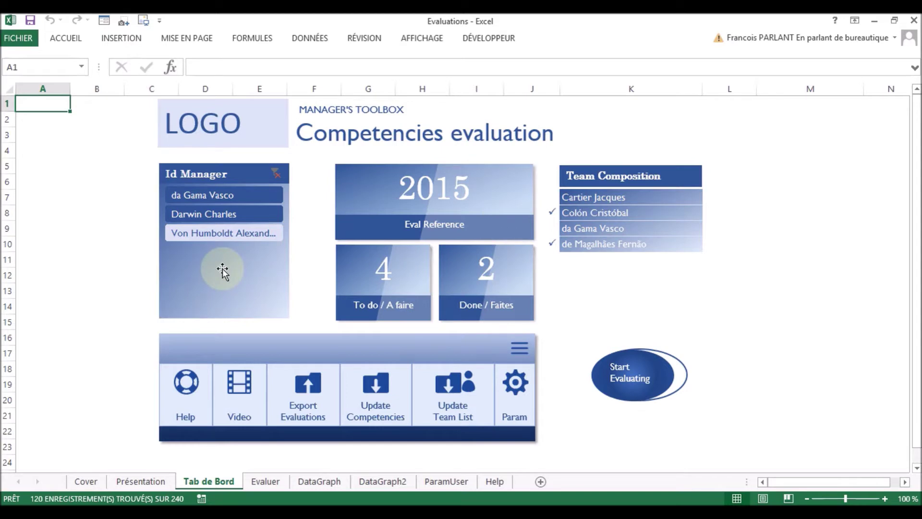
{"action": "left_click", "coordinate": [229, 214]}
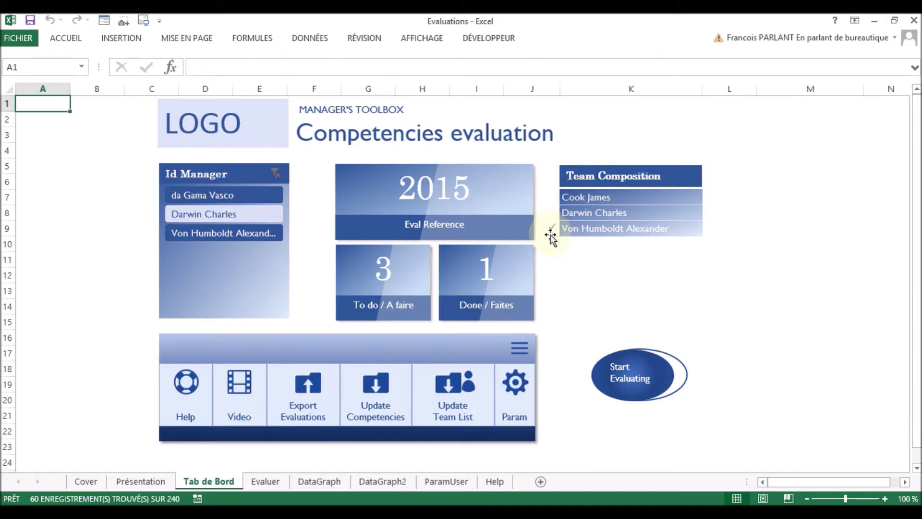
{"action": "left_click", "coordinate": [234, 231]}
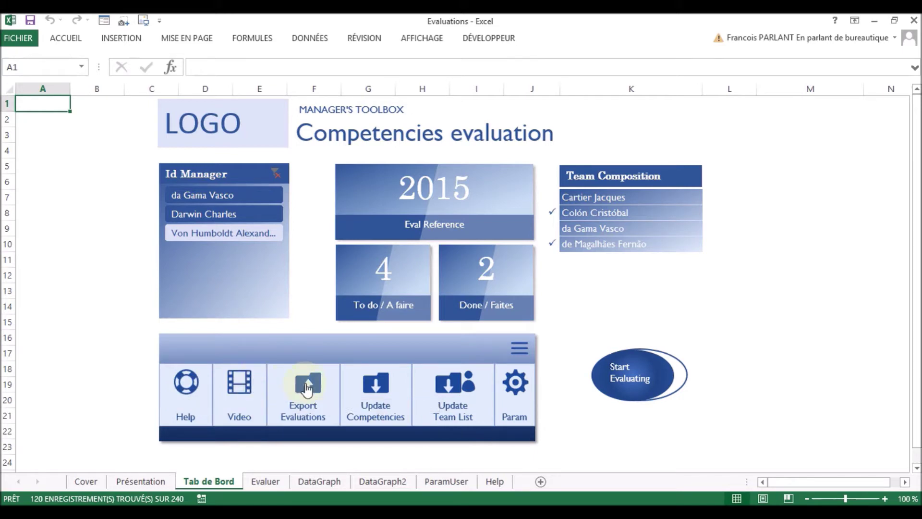
{"action": "left_click", "coordinate": [895, 21]}
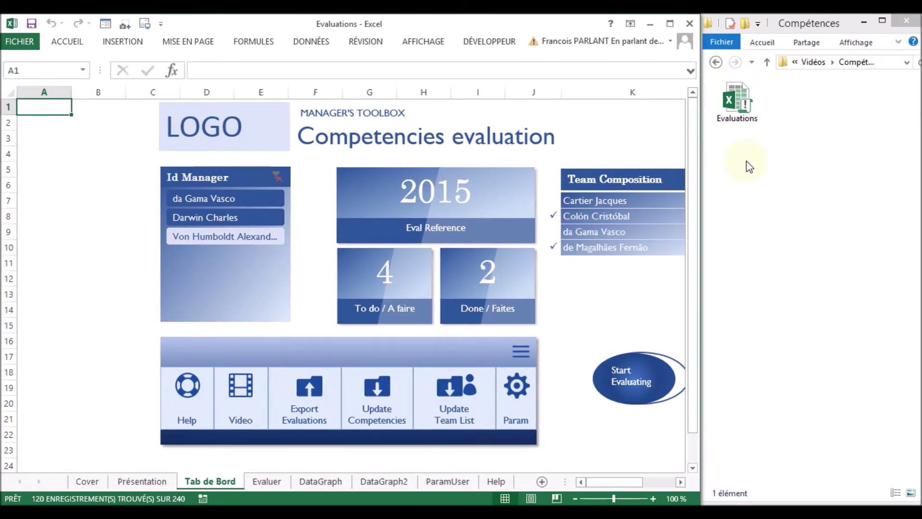
Export the manager's evaluations to the Compétences folder and return Excel to full screen
{"action": "left_click", "coordinate": [302, 406]}
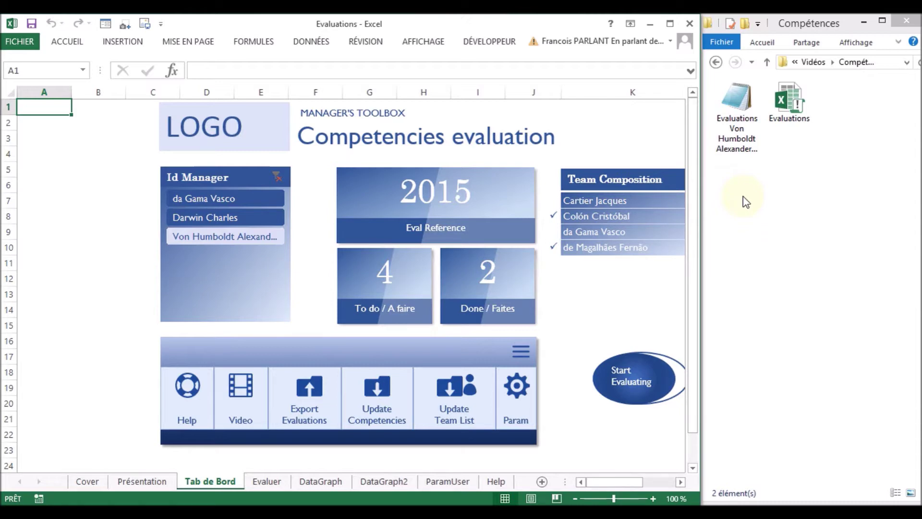
{"action": "left_click", "coordinate": [670, 23]}
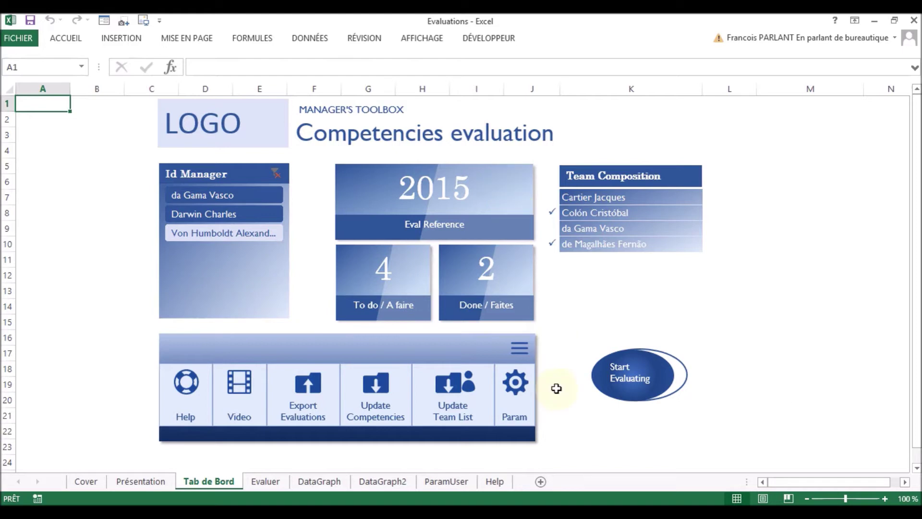
On the Evaluer sheet, use the slicers to select the third manager's Expert SAT and load their competencies
{"action": "left_click", "coordinate": [619, 377]}
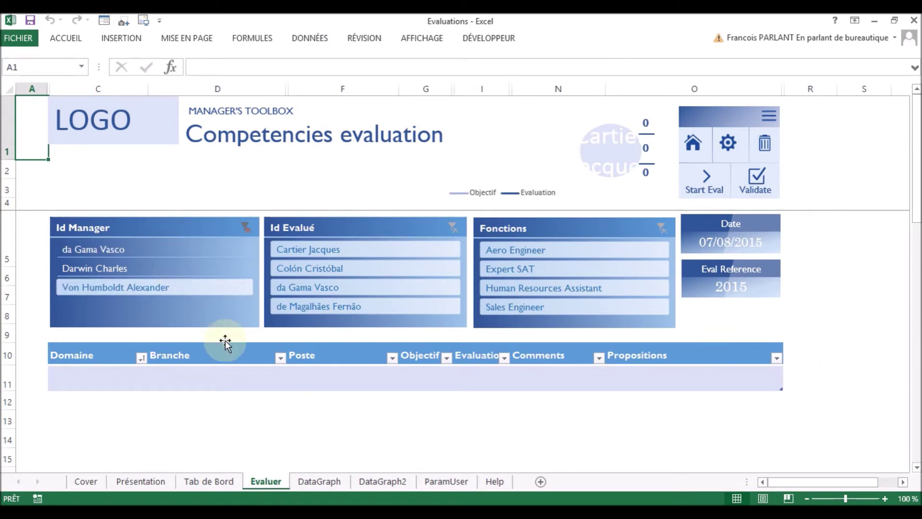
{"action": "left_click", "coordinate": [342, 270]}
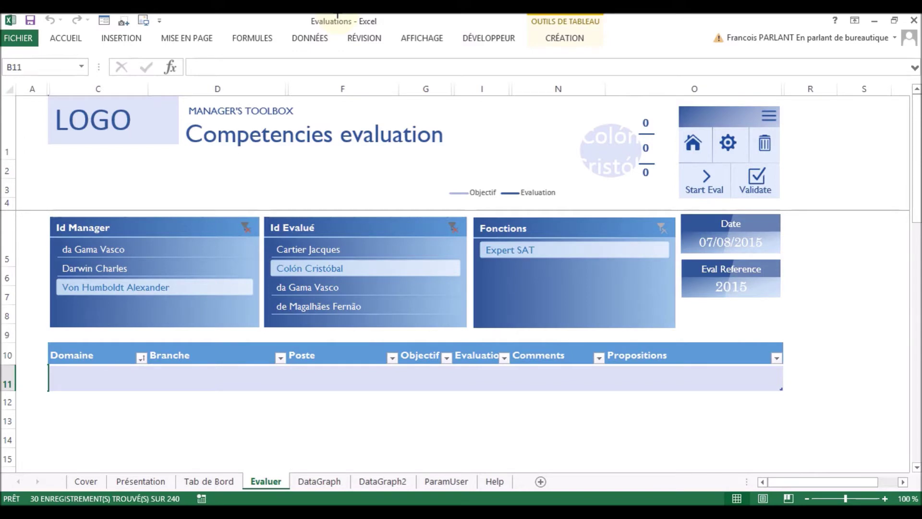
{"action": "left_click", "coordinate": [453, 227]}
{"action": "left_click", "coordinate": [195, 248]}
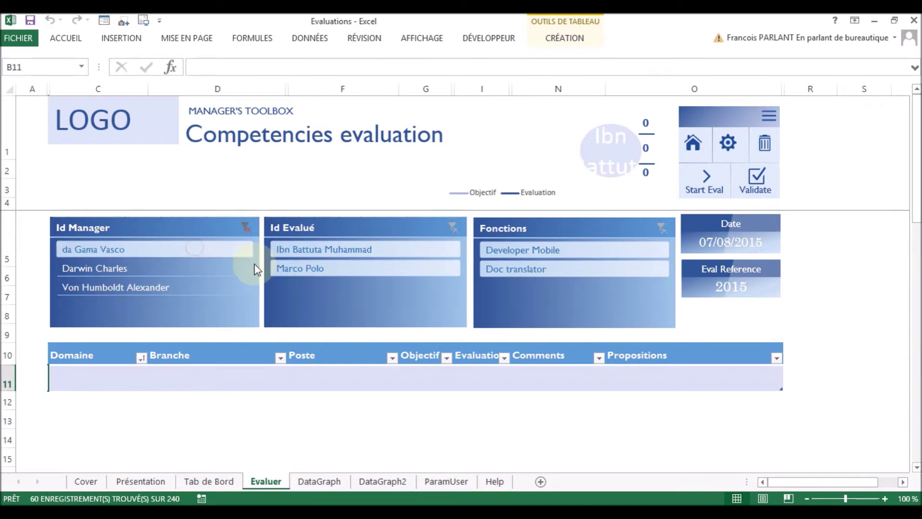
{"action": "left_click", "coordinate": [291, 275]}
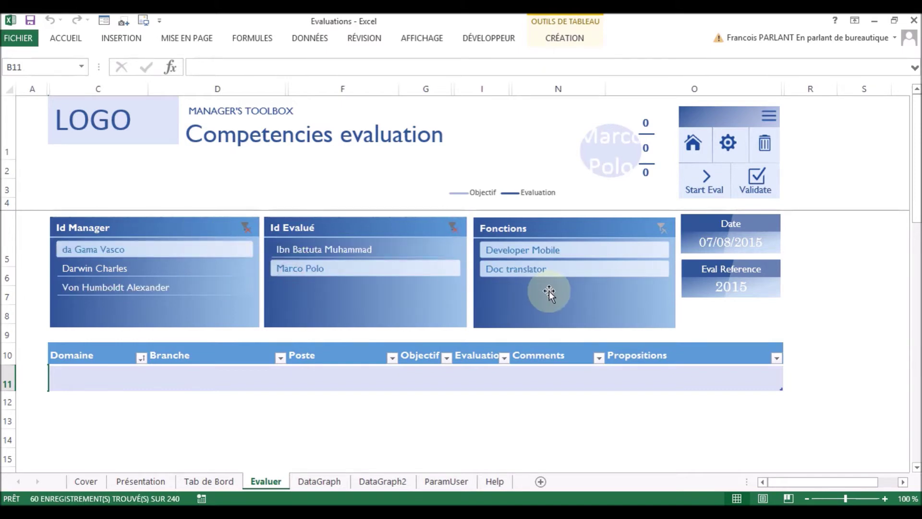
{"action": "left_click", "coordinate": [583, 270]}
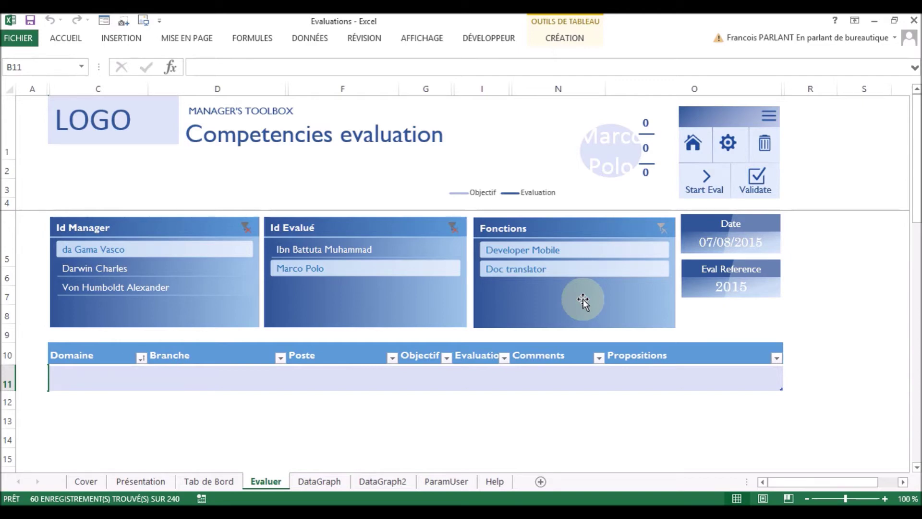
{"action": "left_click", "coordinate": [204, 286]}
{"action": "left_click", "coordinate": [311, 269]}
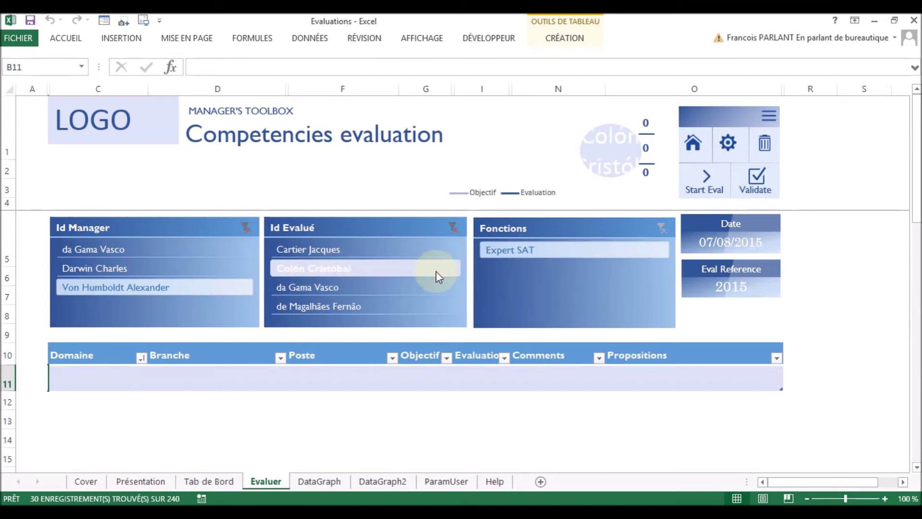
{"action": "left_click", "coordinate": [704, 187]}
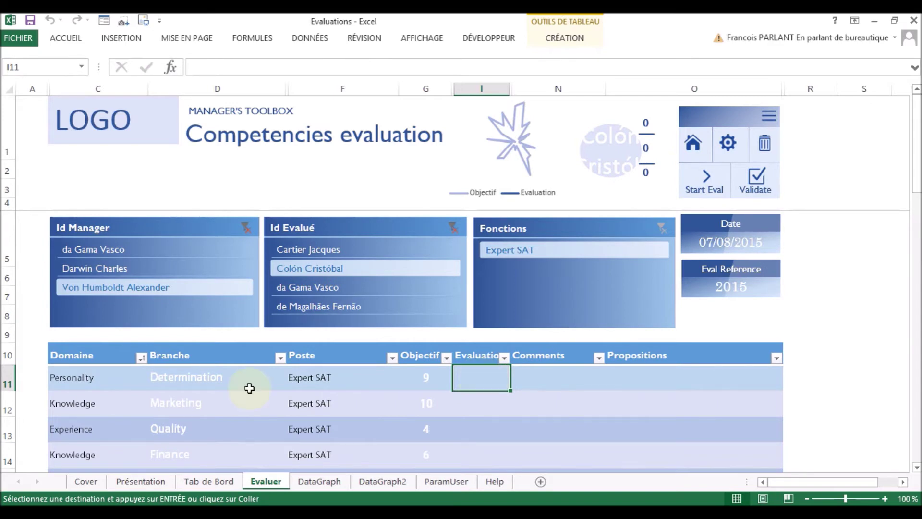
Score Quality 4, Marketing 5, Project management 6, Finance 3 and People management 4
{"action": "type", "text": "4"}
{"action": "key", "text": "Return"}
{"action": "type", "text": "5"}
{"action": "key", "text": "Return"}
{"action": "type", "text": "6"}
{"action": "key", "text": "Return"}
{"action": "type", "text": "3"}
{"action": "key", "text": "Return"}
{"action": "type", "text": "4"}
{"action": "key", "text": "Return"}
Score English 5, Internal relations 3, Customer relations 4, Design 7 and IT 8
{"action": "type", "text": "5"}
{"action": "key", "text": "Return"}
{"action": "type", "text": "3"}
{"action": "key", "text": "Return"}
{"action": "type", "text": "4"}
{"action": "key", "text": "Return"}
{"action": "type", "text": "7"}
{"action": "key", "text": "Return"}
{"action": "type", "text": "8"}
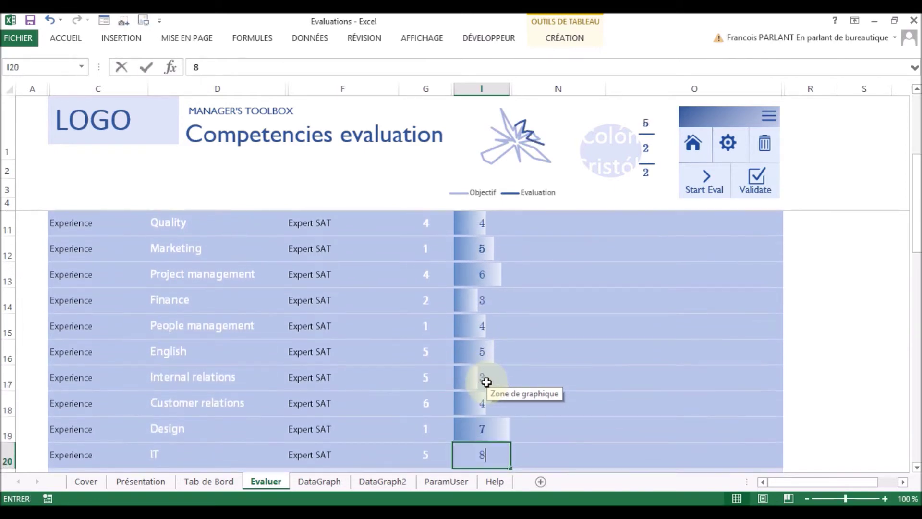
{"action": "key", "text": "Return"}
Enter Knowledge scores: Marketing 2, Finance 6, People management 2, Organization structure 1, Quality 3
{"action": "type", "text": "2"}
{"action": "key", "text": "Return"}
{"action": "type", "text": "6"}
{"action": "key", "text": "Return"}
{"action": "type", "text": "2"}
{"action": "key", "text": "Return"}
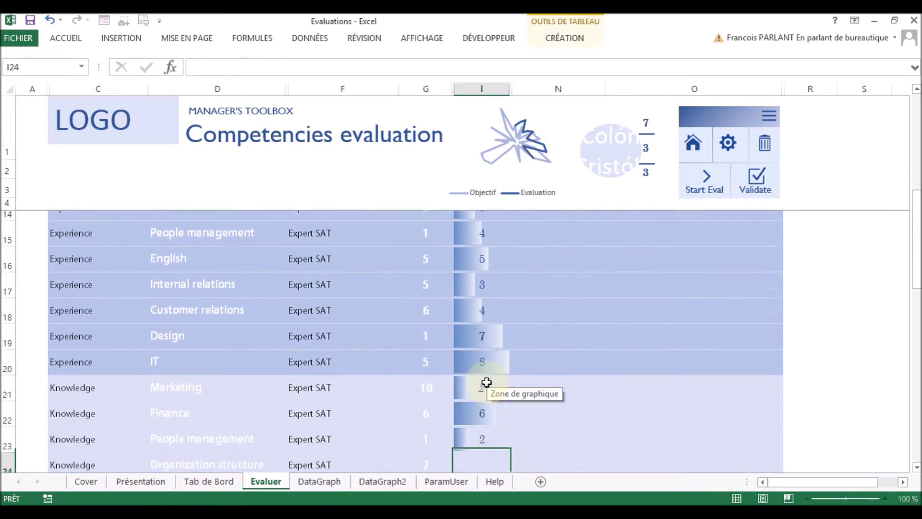
{"action": "type", "text": "1"}
{"action": "key", "text": "Return"}
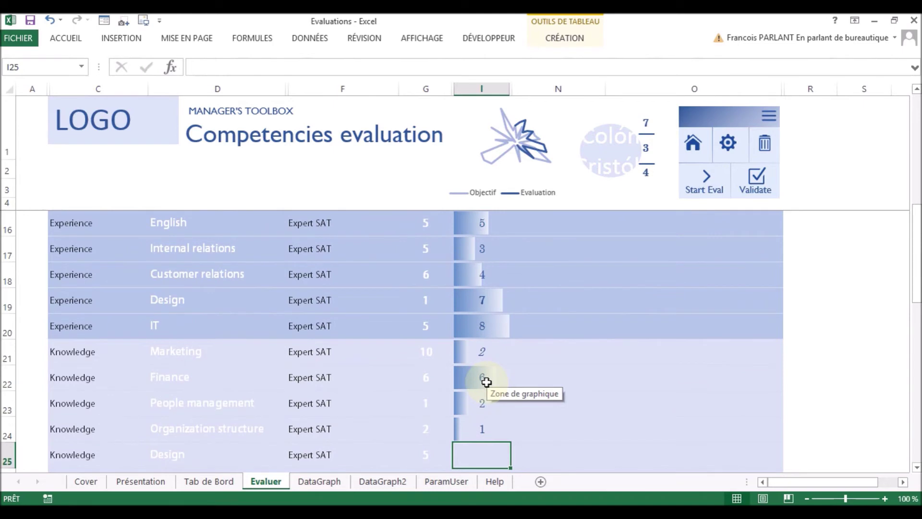
{"action": "key", "text": "Return"}
{"action": "type", "text": "3"}
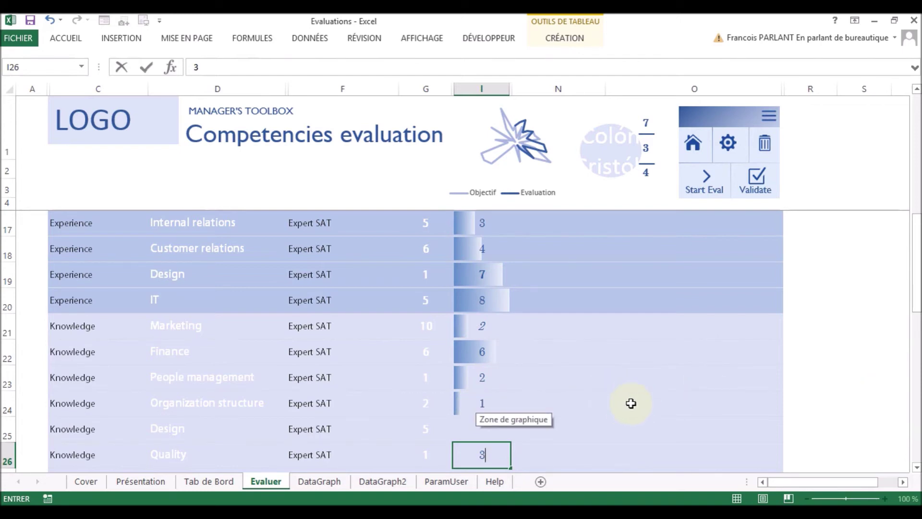
Confirm Quality 3, read the Marketing and Design tips, validate, and filter the radar charts to one evaluee
{"action": "left_click", "coordinate": [575, 403]}
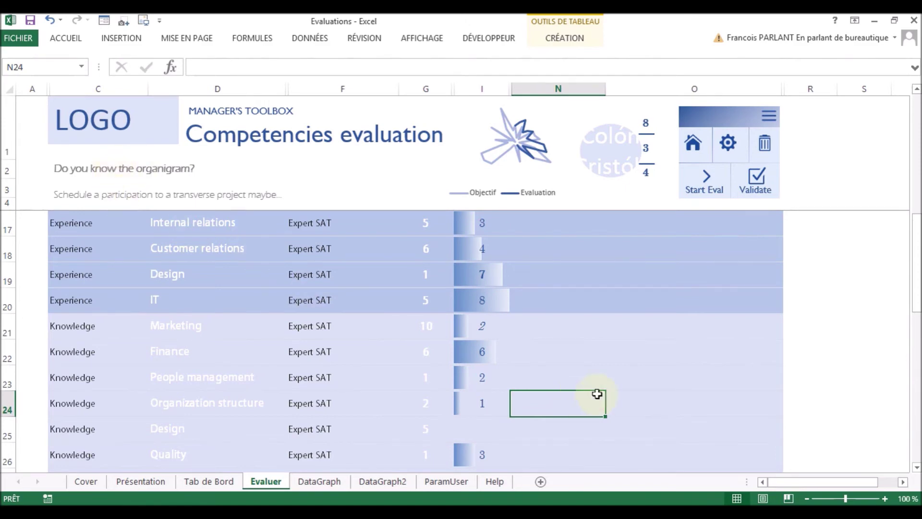
{"action": "left_click", "coordinate": [552, 319]}
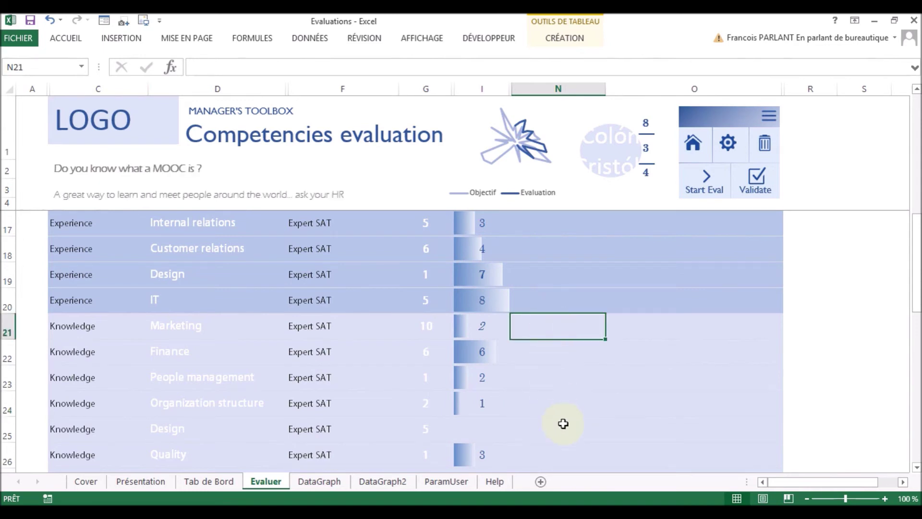
{"action": "left_click", "coordinate": [562, 429]}
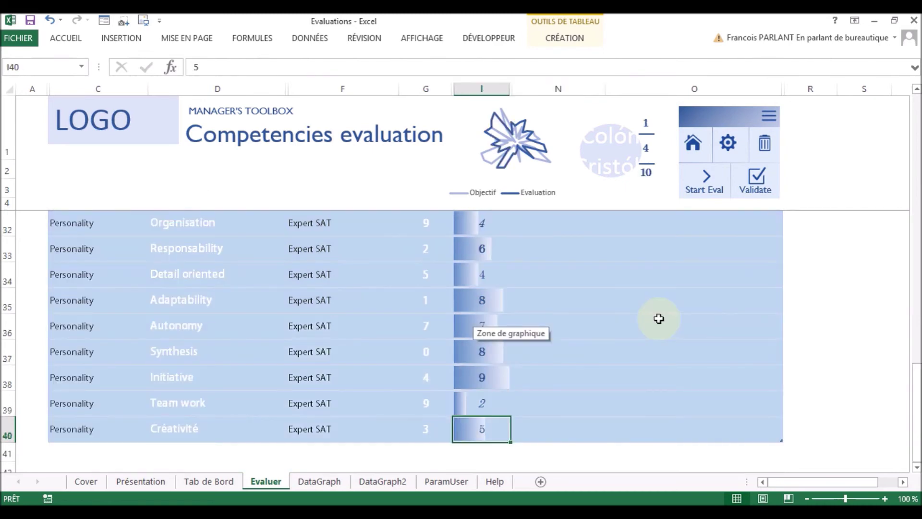
{"action": "left_click", "coordinate": [762, 187]}
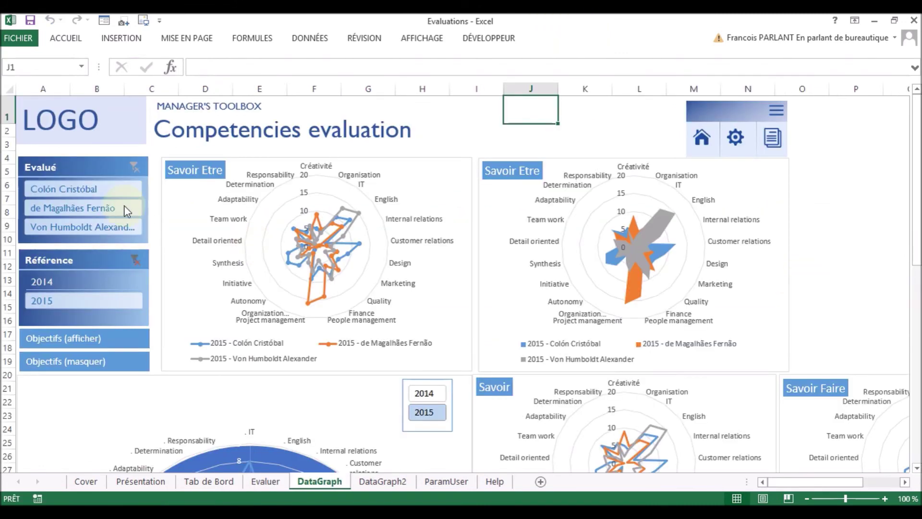
{"action": "left_click", "coordinate": [110, 191]}
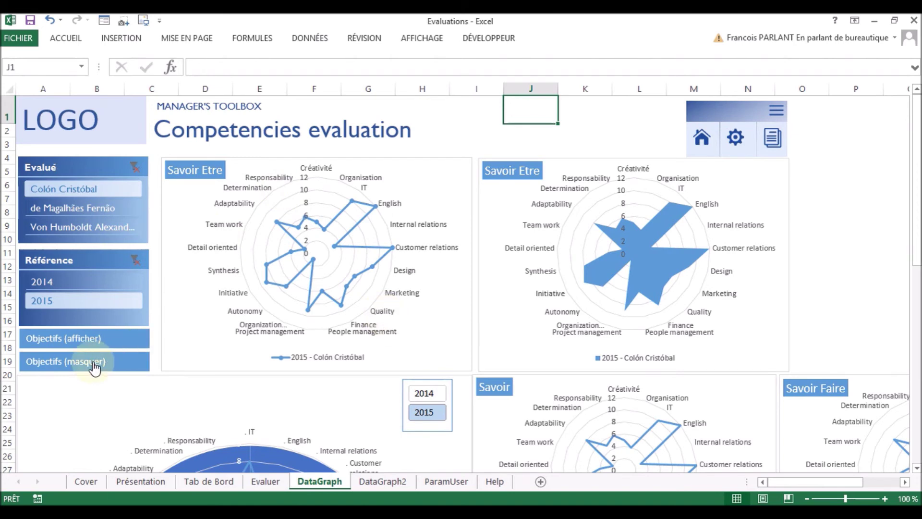
Toggle the Objectifs series on and off and include all three evaluees in the radar charts
{"action": "left_click", "coordinate": [87, 341]}
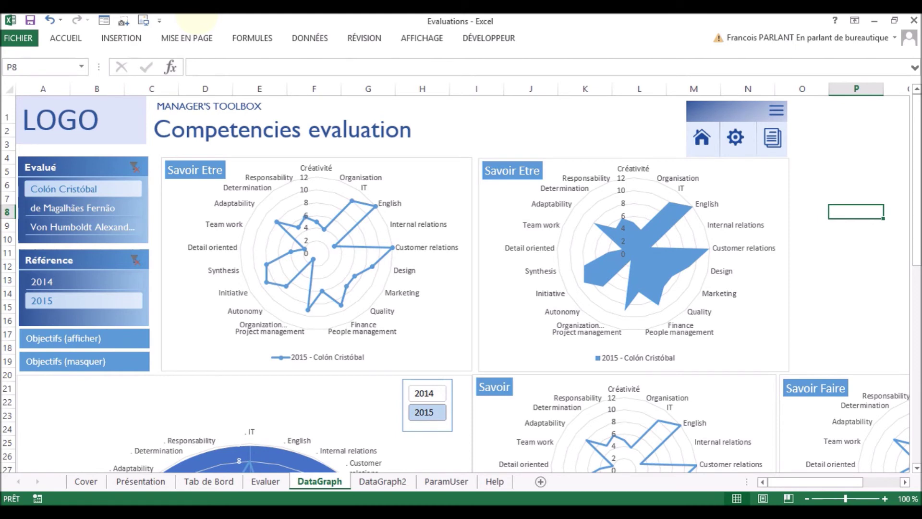
{"action": "left_click", "coordinate": [64, 281], "text": "ctrl"}
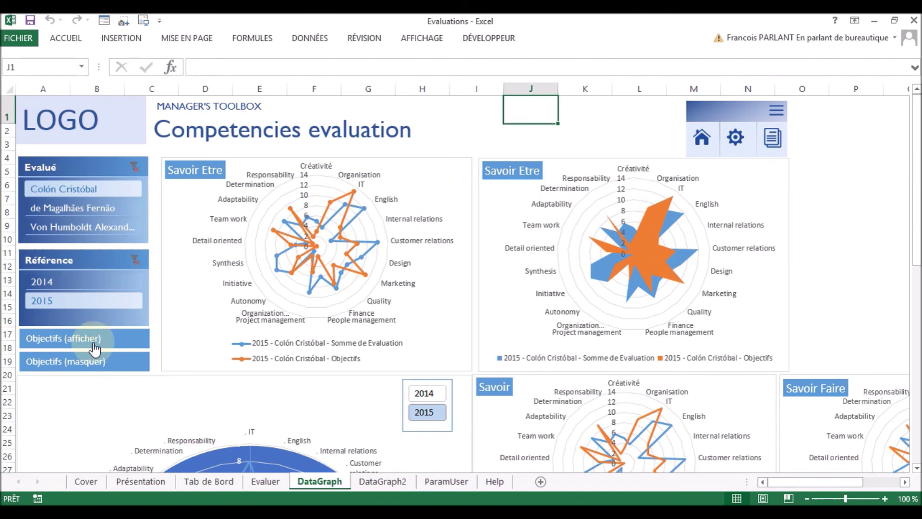
{"action": "left_click", "coordinate": [87, 363]}
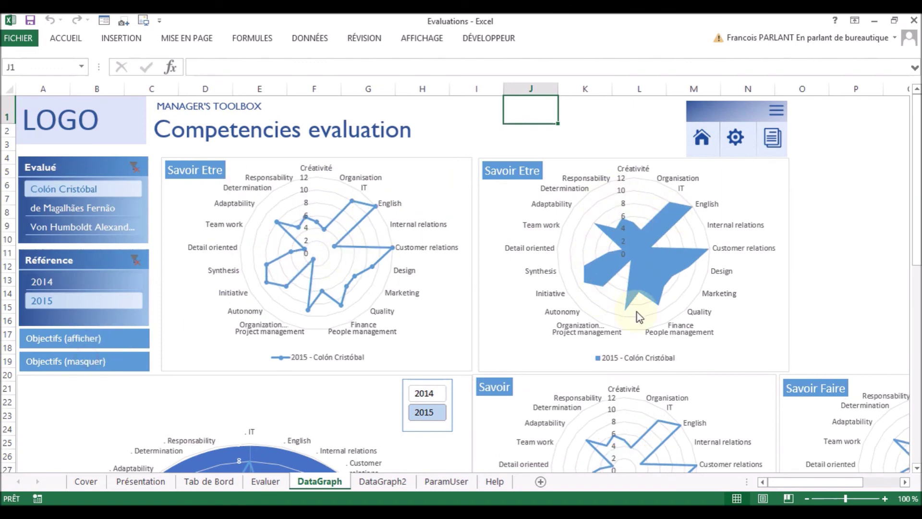
{"action": "left_click", "coordinate": [99, 210], "text": "ctrl"}
{"action": "left_click", "coordinate": [100, 224], "text": "ctrl"}
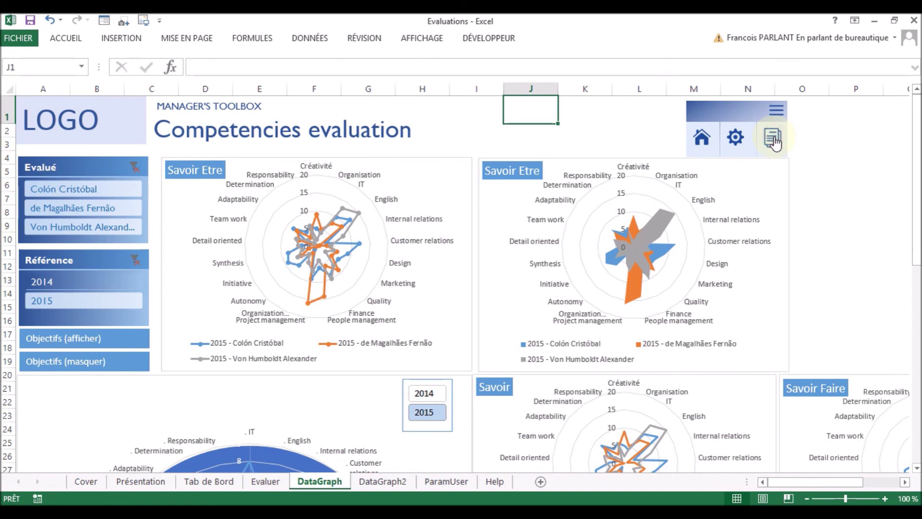
Publish the charts as a PDF report, then filter DataGraph2's radar to the first evaluee
{"action": "left_click", "coordinate": [773, 139]}
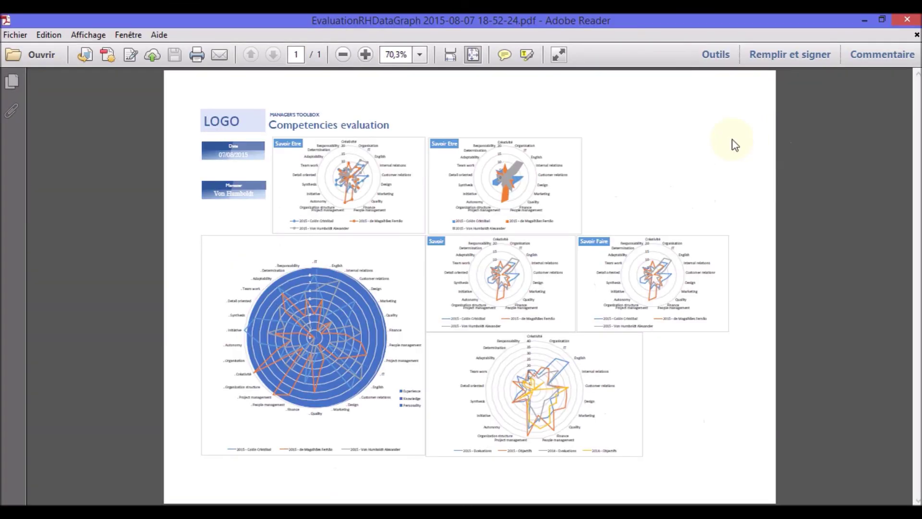
{"action": "left_click", "coordinate": [907, 21]}
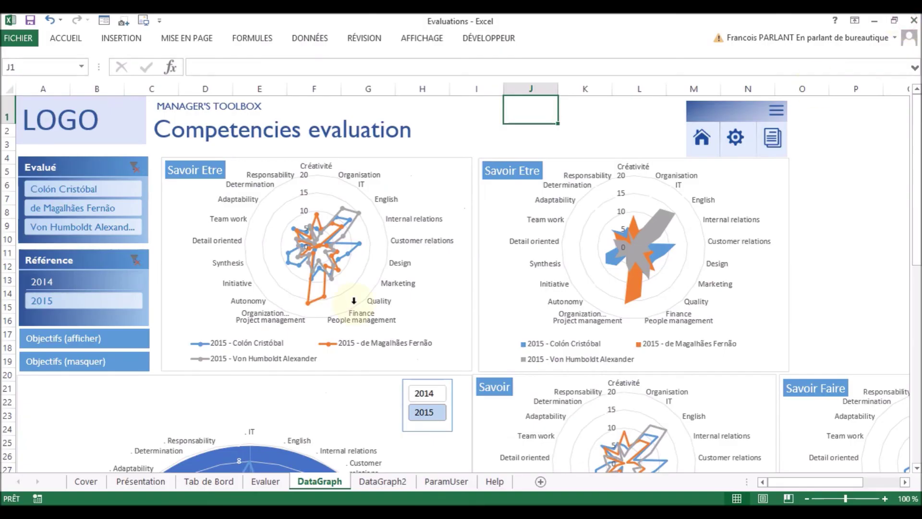
{"action": "left_click", "coordinate": [374, 482]}
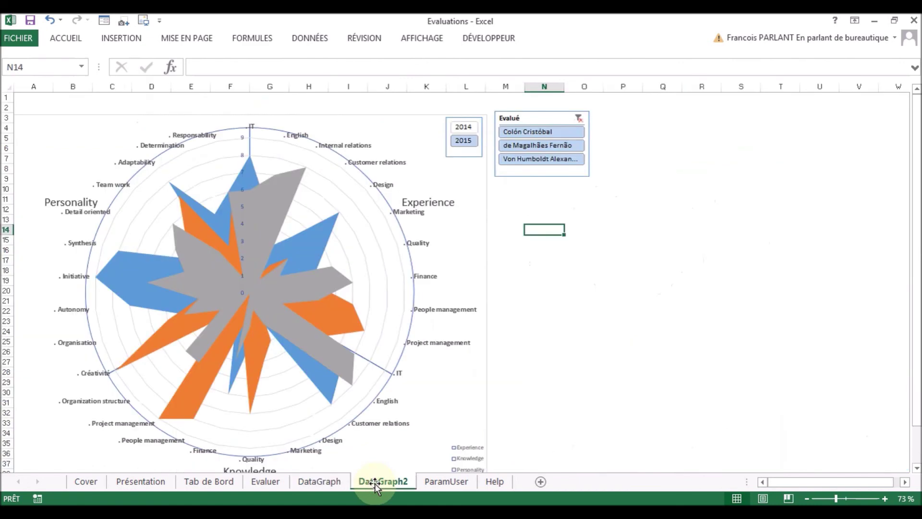
{"action": "left_click", "coordinate": [563, 134]}
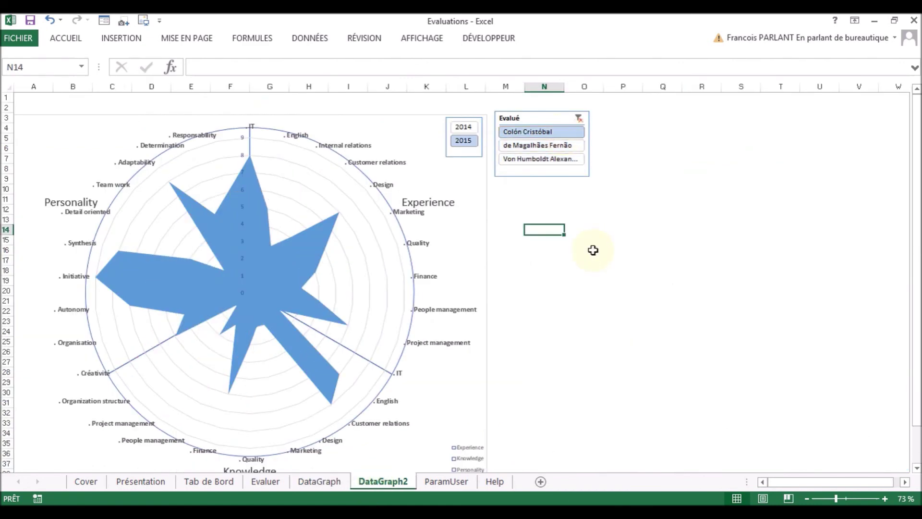
Return to the Cover sheet with the "Competencies evaluation" title and Advice button
{"action": "left_click", "coordinate": [86, 481]}
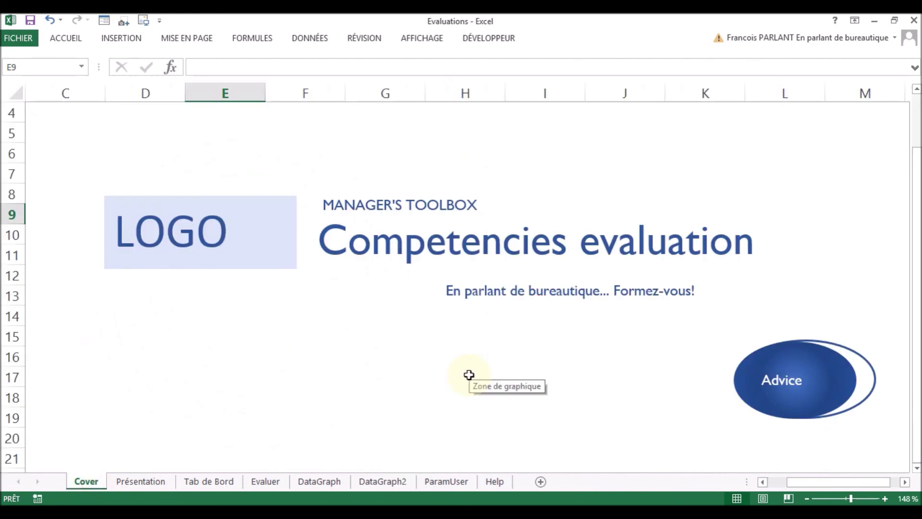